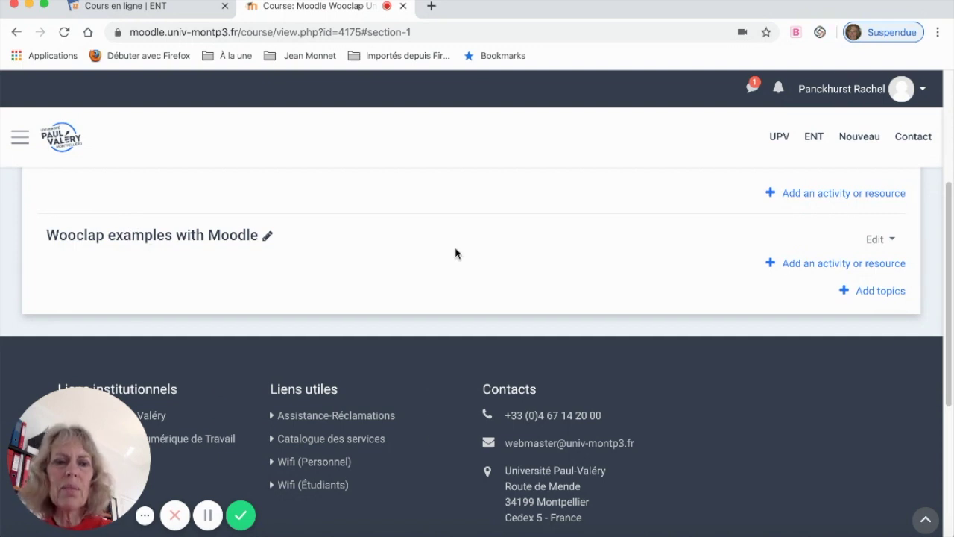
- Open the activity and resource picker for the 'Wooclap examples with Moodle' section
{"action": "left_click", "coordinate": [833, 266]}
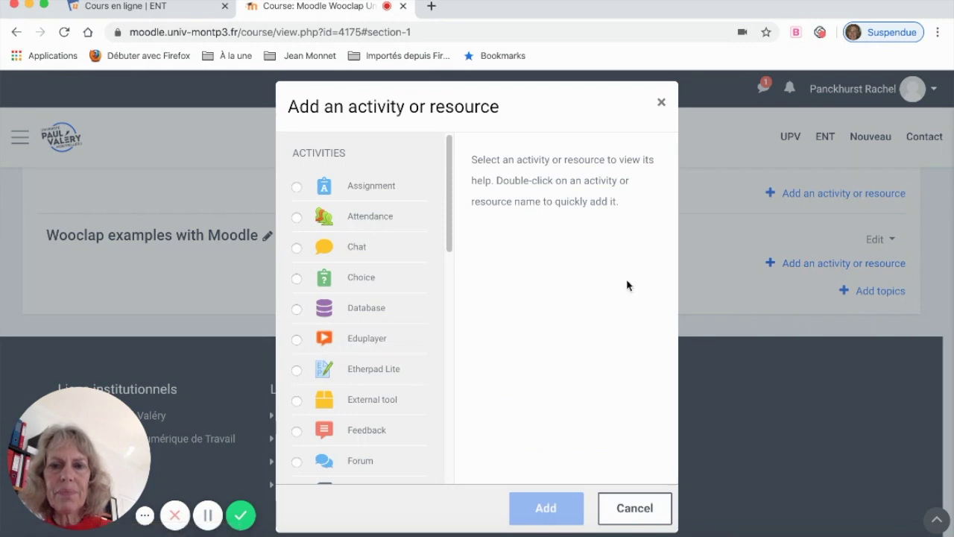
- Choose Wooclap in the activity chooser and add it
{"action": "left_click_drag", "start_coordinate": [449, 241], "coordinate": [452, 395]}
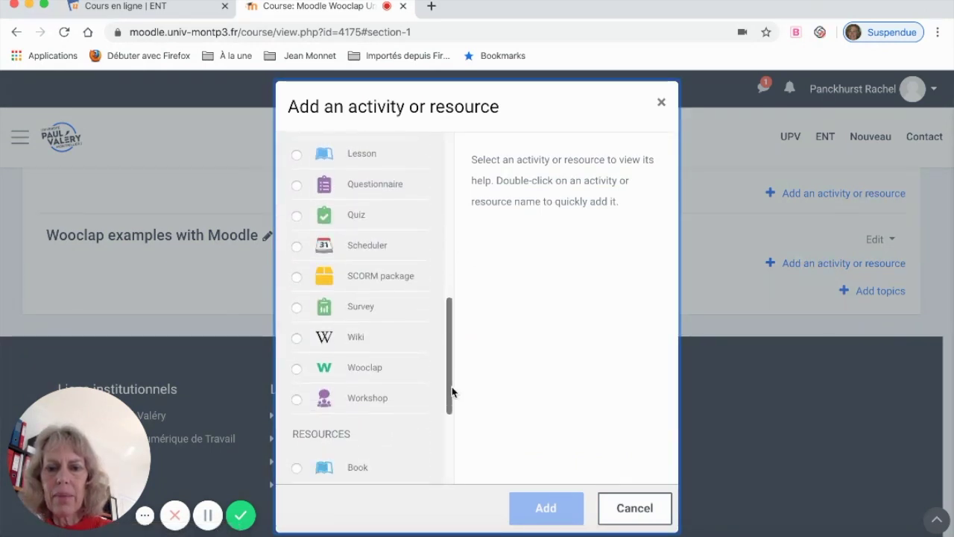
{"action": "left_click", "coordinate": [298, 370]}
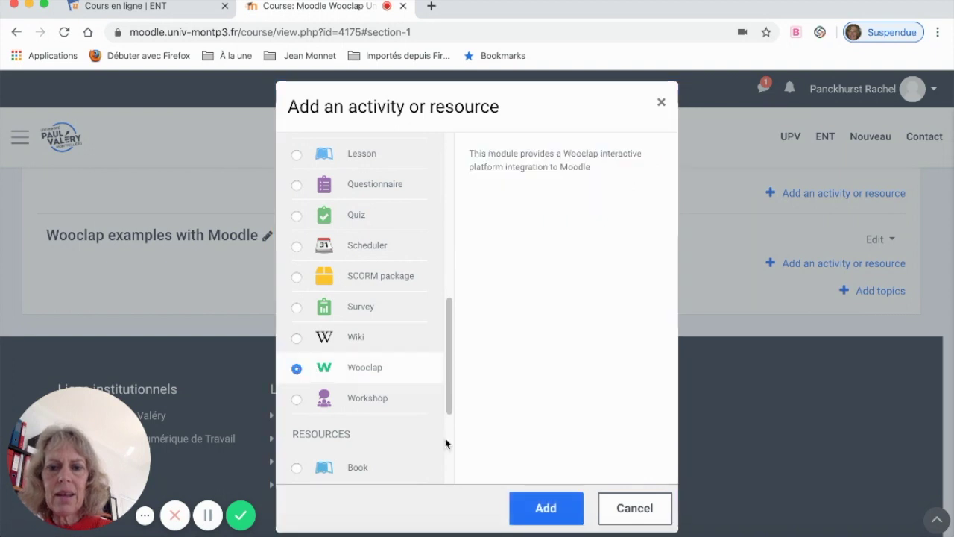
{"action": "left_click", "coordinate": [543, 507]}
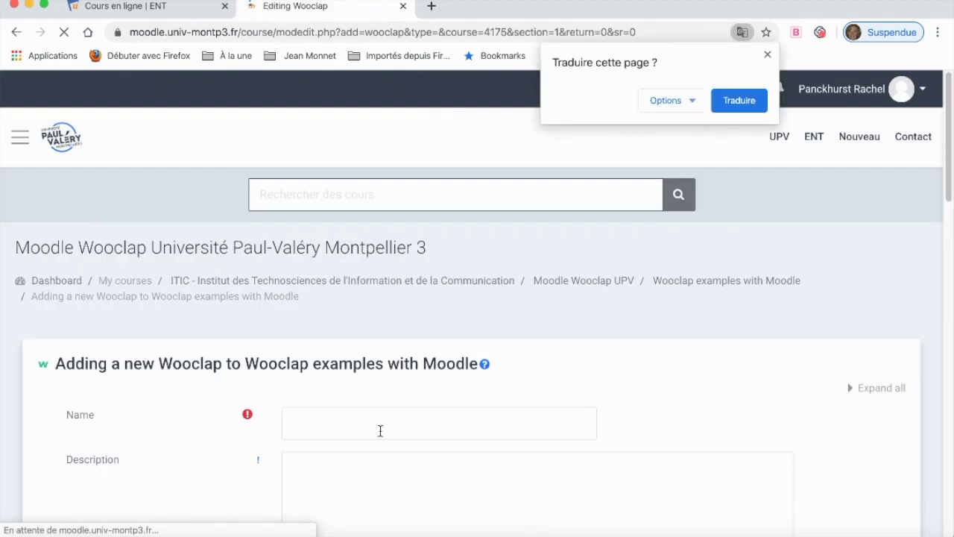
- Name the Wooclap activity 'Test example' and save it, returning to the course
{"action": "left_click", "coordinate": [311, 425]}
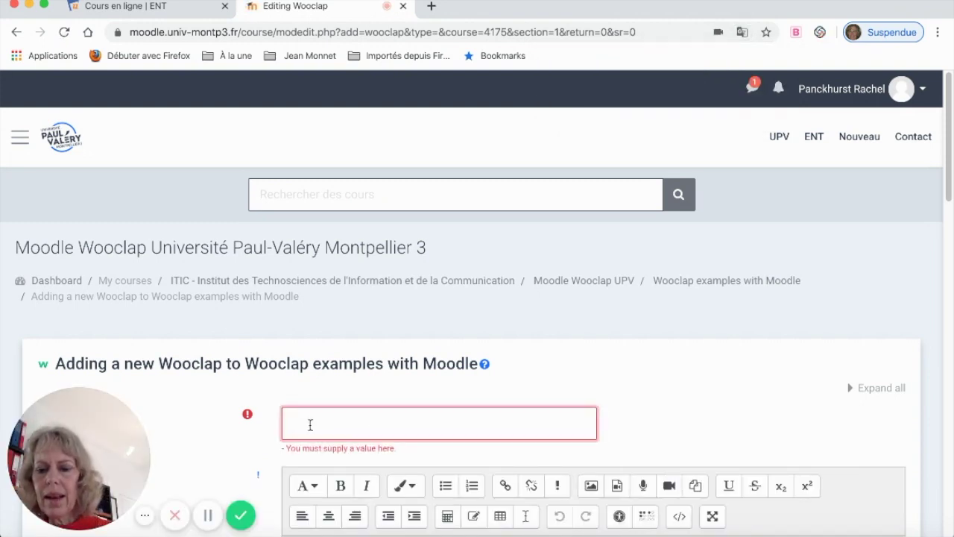
{"action": "type", "text": "Test exam"}
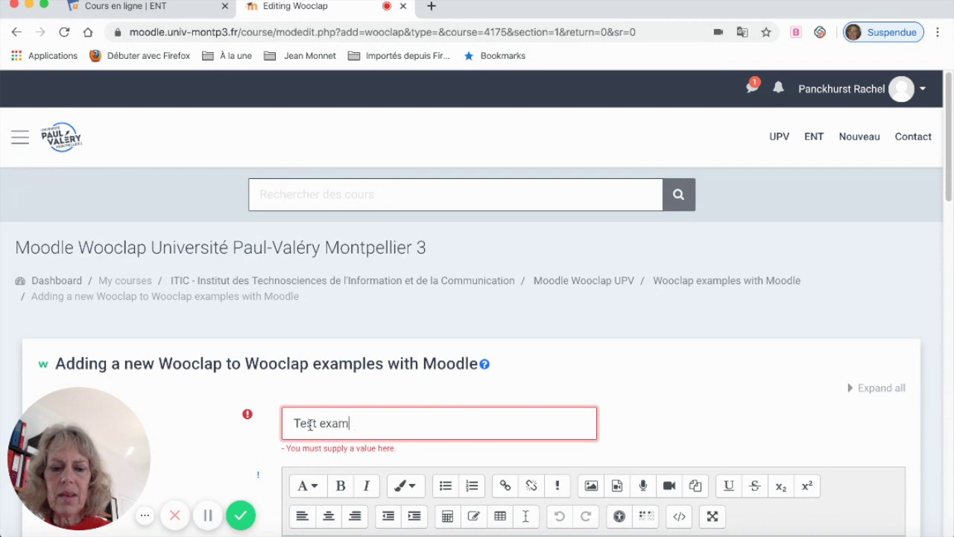
{"action": "type", "text": "ple"}
{"action": "scroll", "coordinate": [261, 445], "scroll_direction": "down", "scroll_amount": 3}
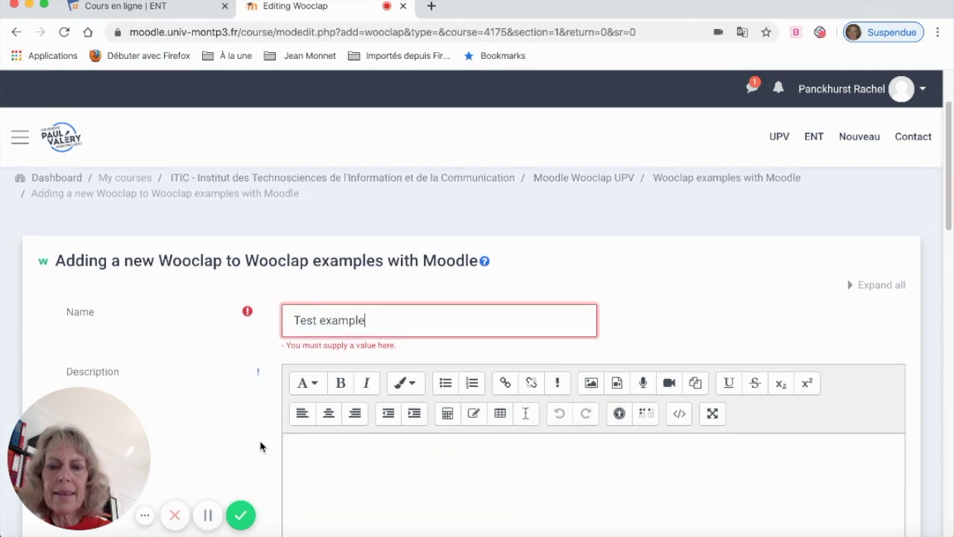
{"action": "scroll", "coordinate": [261, 446], "scroll_direction": "down", "scroll_amount": 10}
{"action": "scroll", "coordinate": [260, 446], "scroll_direction": "down", "scroll_amount": 3}
{"action": "scroll", "coordinate": [260, 445], "scroll_direction": "down", "scroll_amount": 1}
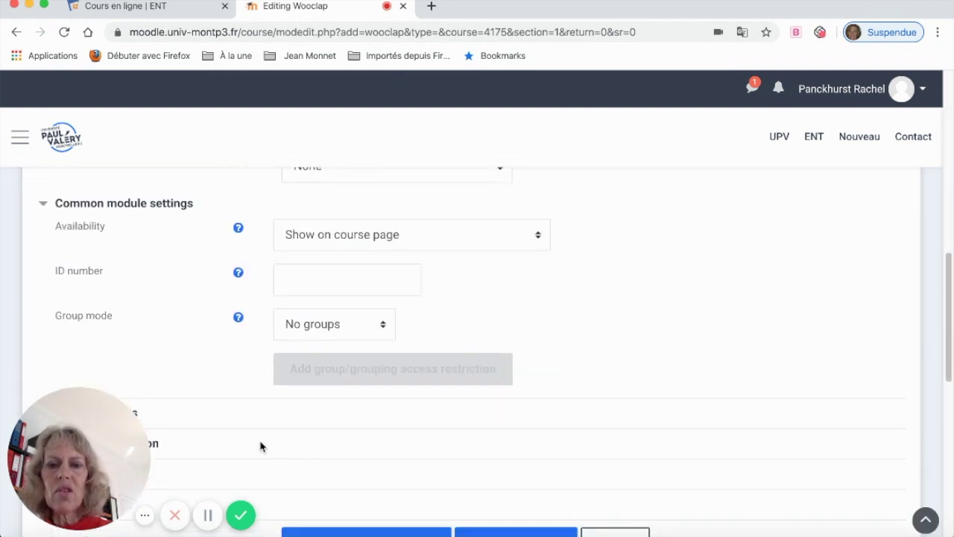
{"action": "scroll", "coordinate": [260, 445], "scroll_direction": "down", "scroll_amount": 3}
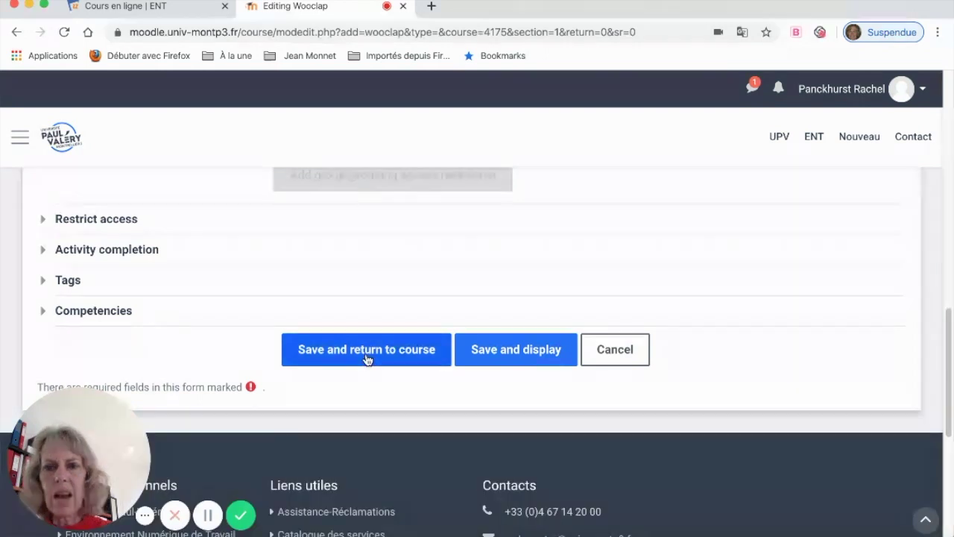
{"action": "left_click", "coordinate": [366, 358]}
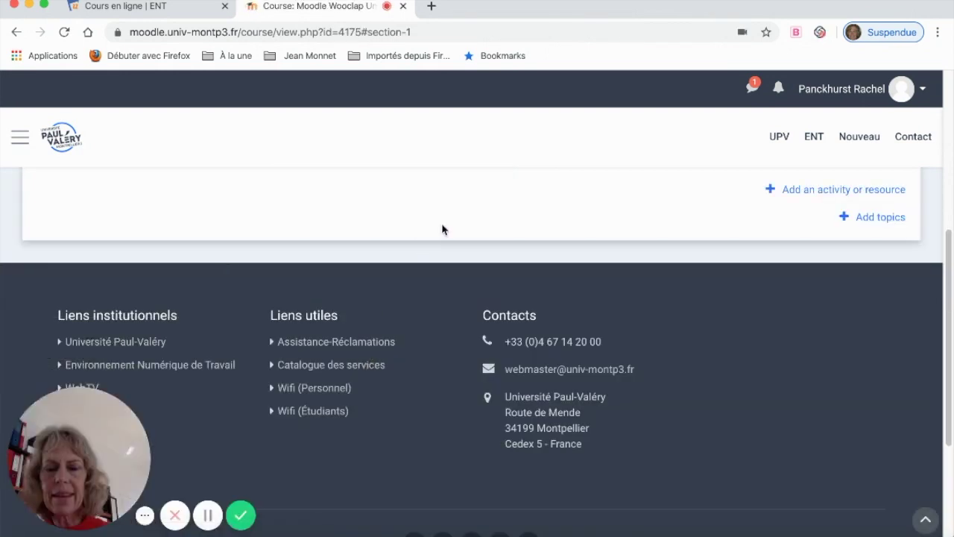
- Scroll back up the course page toward the Test example activity
{"action": "scroll", "coordinate": [442, 231], "scroll_direction": "up", "scroll_amount": 3}
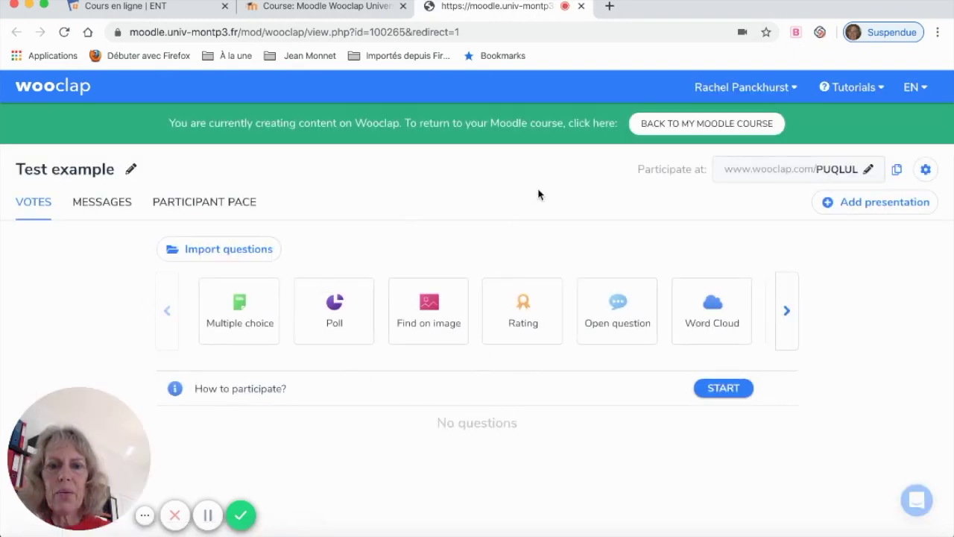
- Check the language menu and event settings without changes, then show the Participant Pace section
{"action": "left_click", "coordinate": [917, 87]}
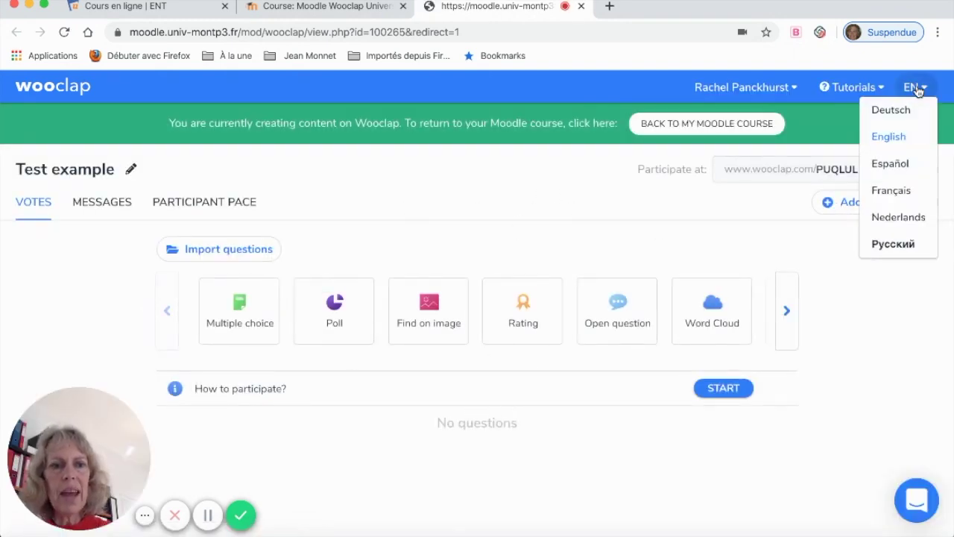
{"action": "left_click", "coordinate": [895, 320]}
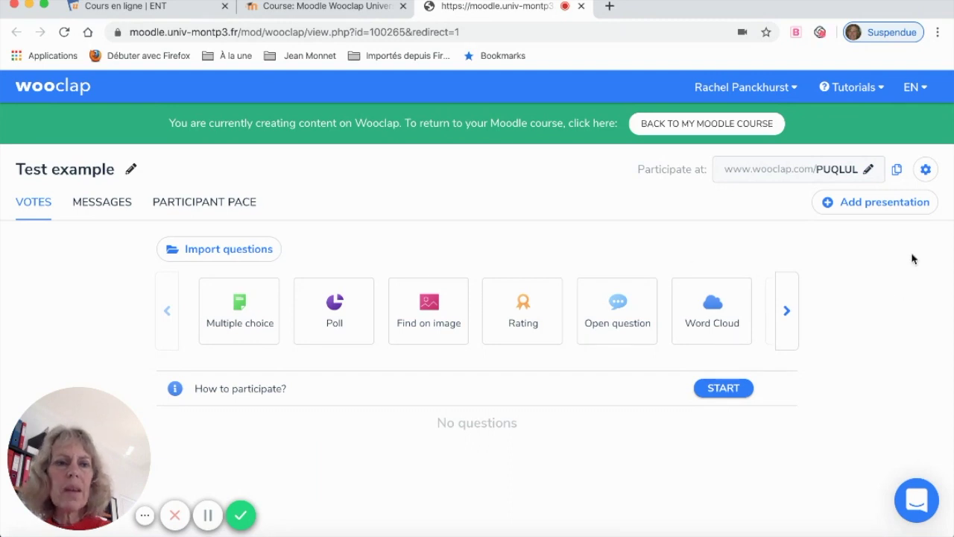
{"action": "left_click", "coordinate": [926, 170]}
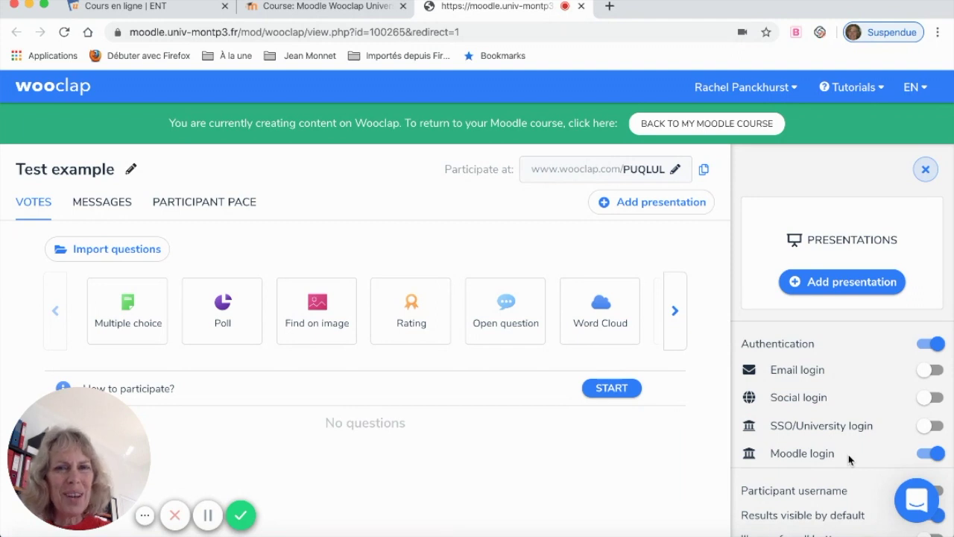
{"action": "left_click", "coordinate": [925, 171]}
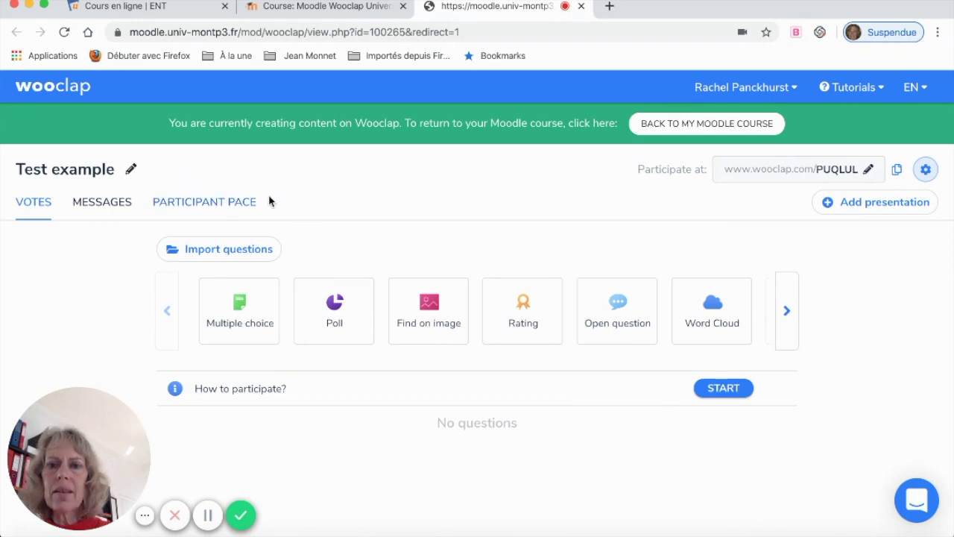
{"action": "left_click", "coordinate": [212, 210]}
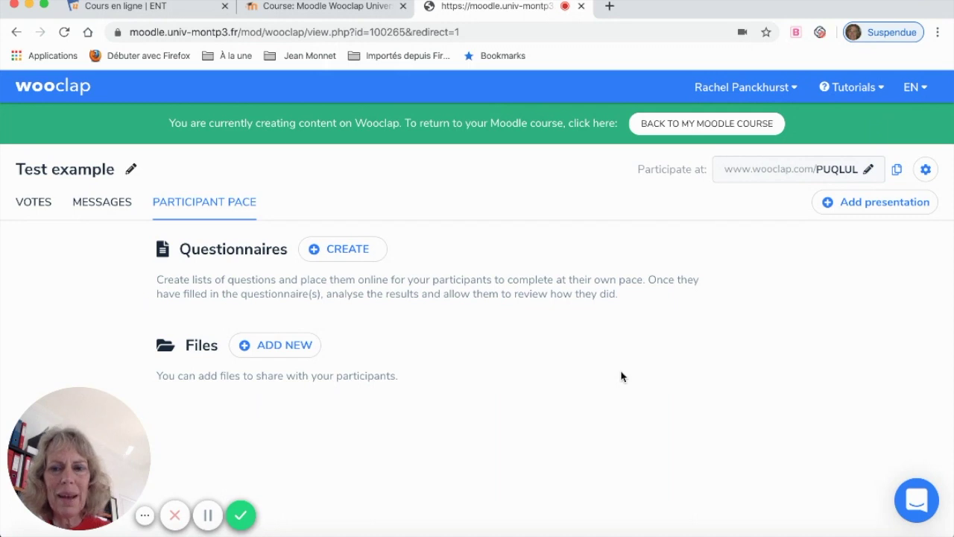
- Create a new self-paced questionnaire in the Test example event
{"action": "left_click", "coordinate": [349, 252]}
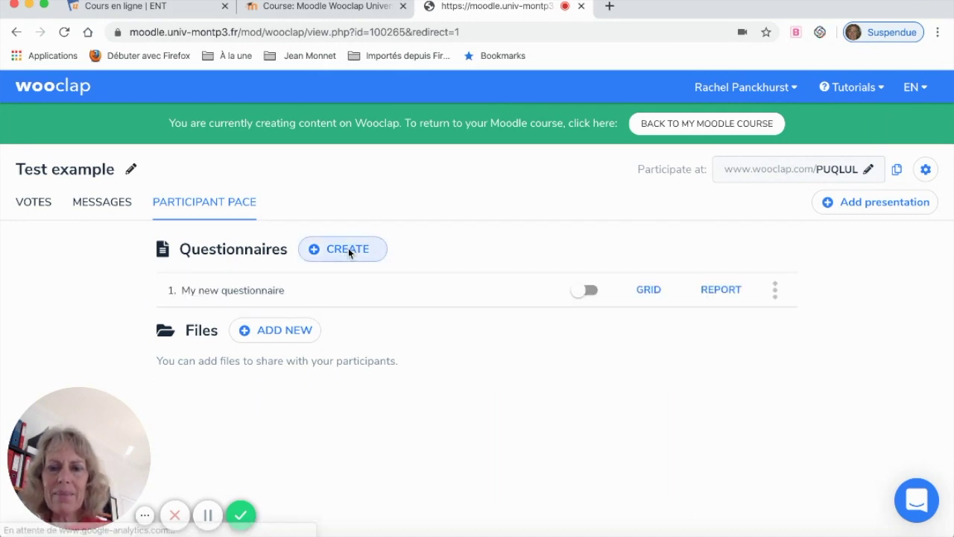
- Rename the new questionnaire to 'Test'
{"action": "left_click", "coordinate": [197, 139]}
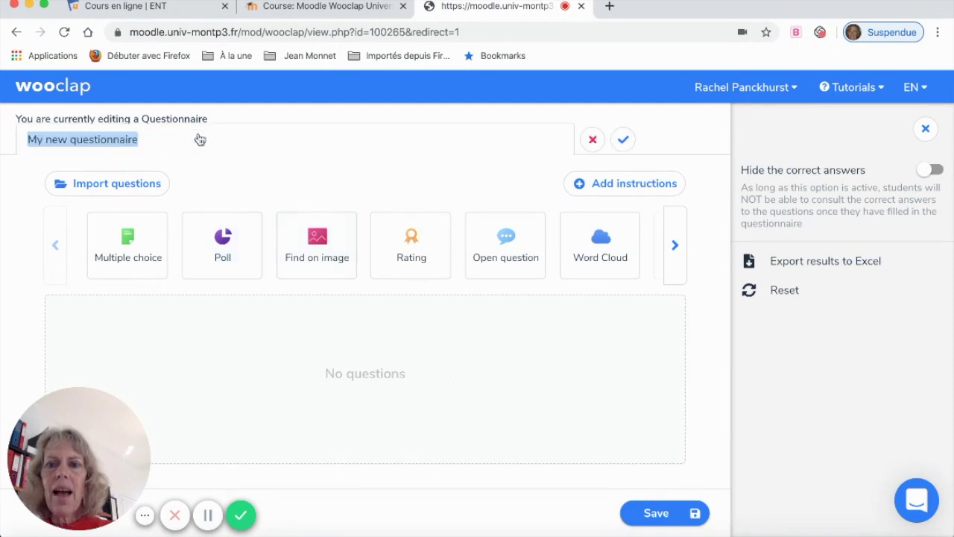
{"action": "type", "text": "Tes"}
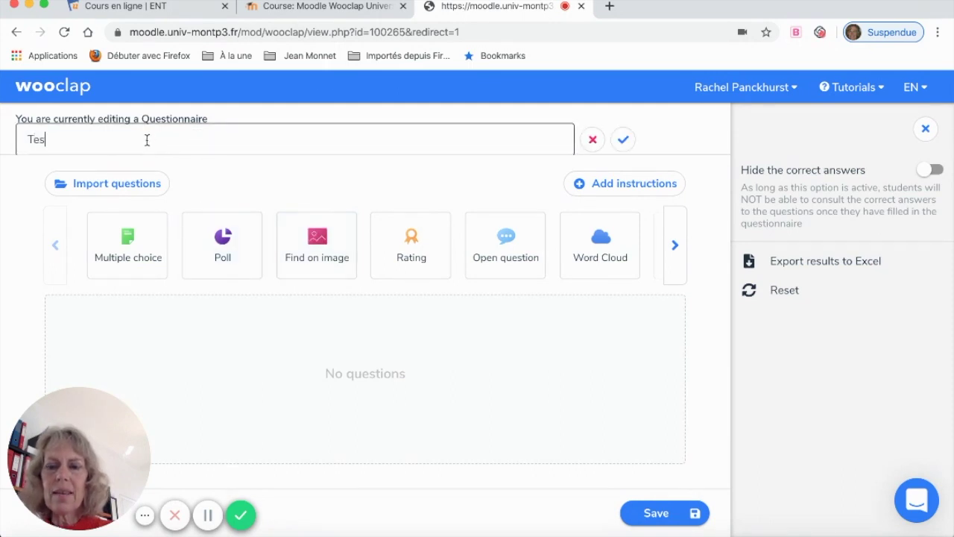
{"action": "type", "text": "t"}
{"action": "key", "text": "Return"}
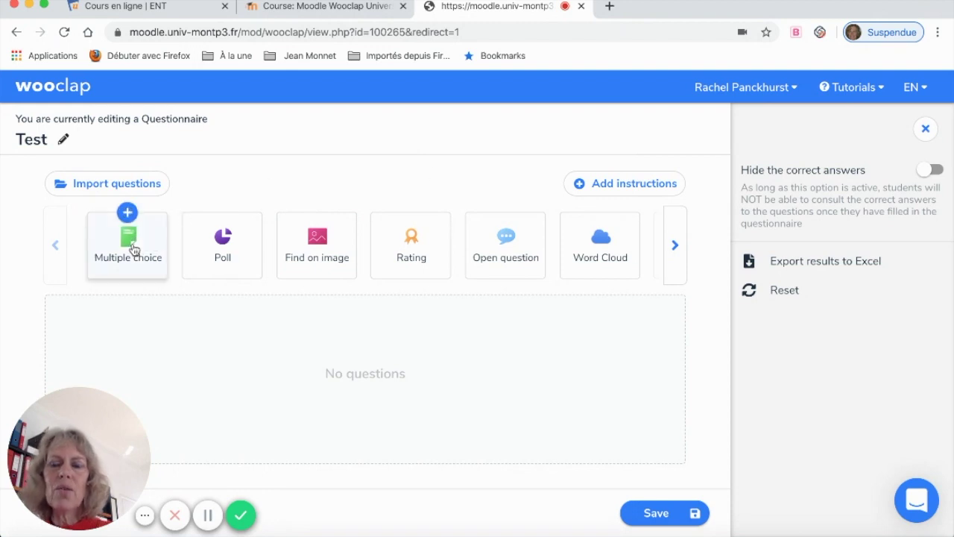
{"action": "mouse_move", "coordinate": [128, 246]}
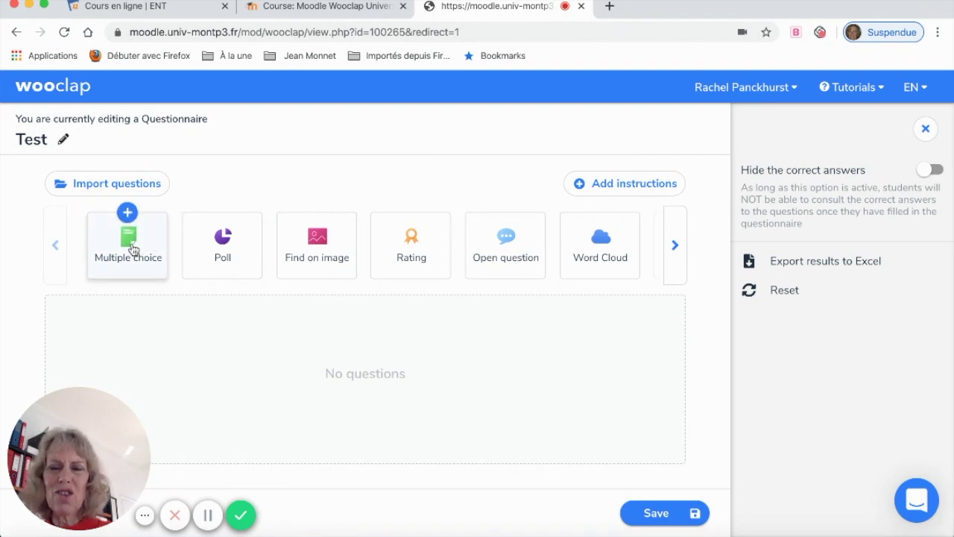
- Add and save the multiple-choice question 'What is the capital of New Zealand?', options Auckland and Wellington, Wellington correct
{"action": "left_click", "coordinate": [132, 248]}
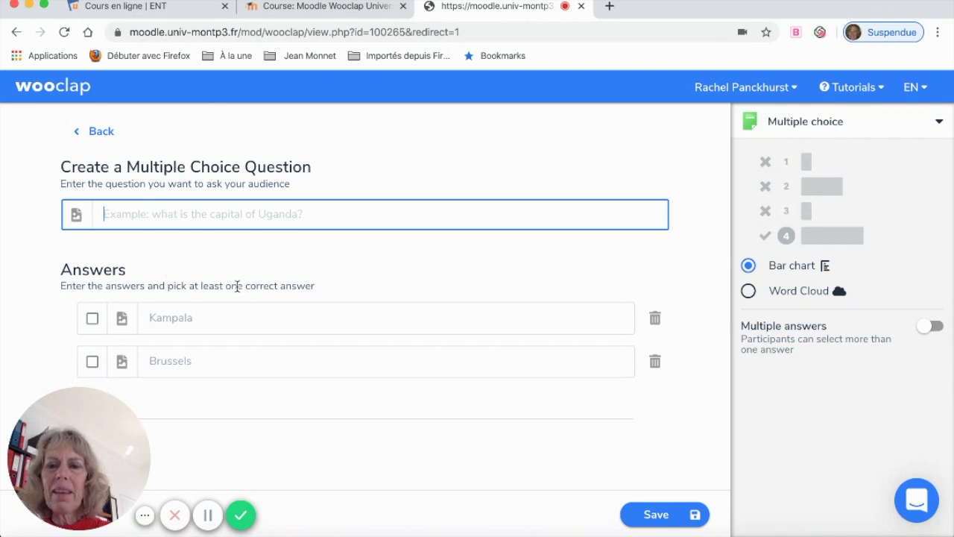
{"action": "type", "text": "Wh"}
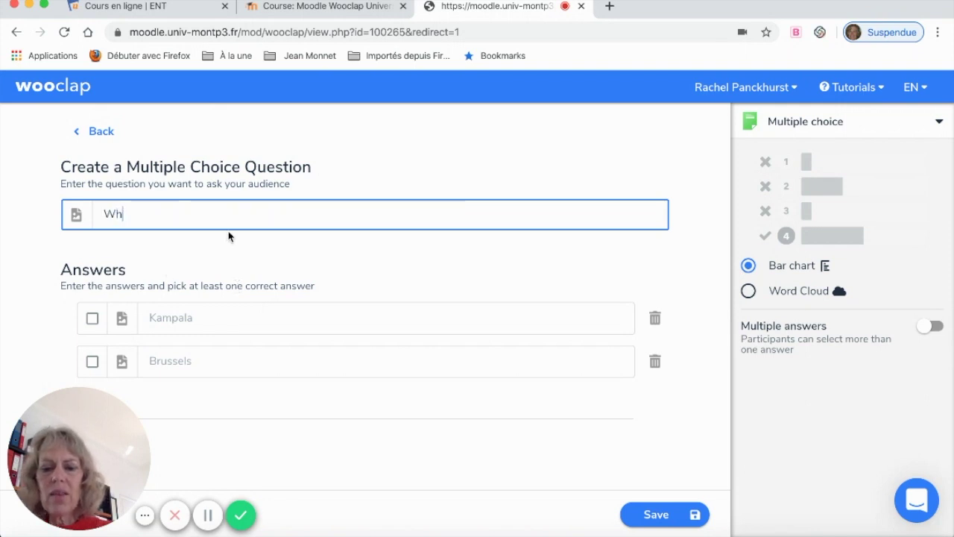
{"action": "type", "text": "at is the "}
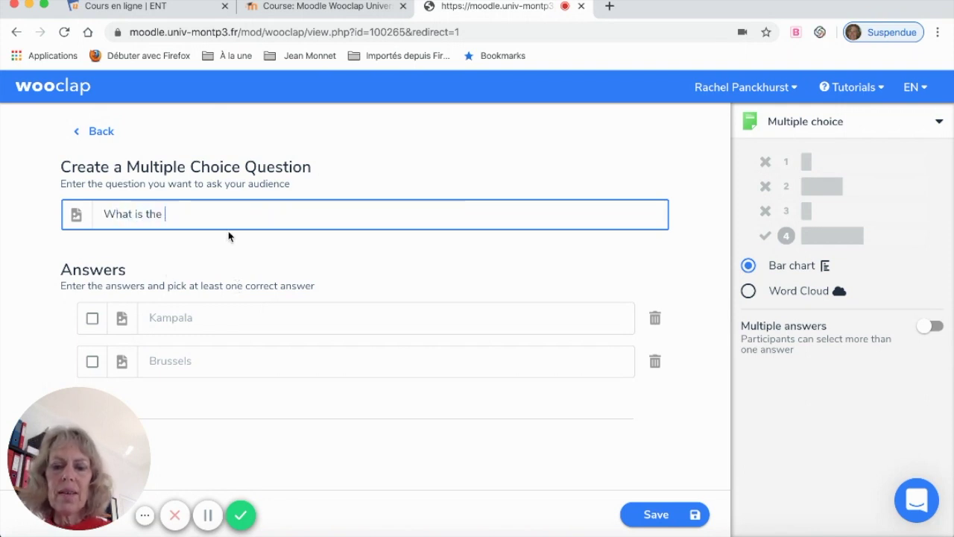
{"action": "type", "text": "capital of "}
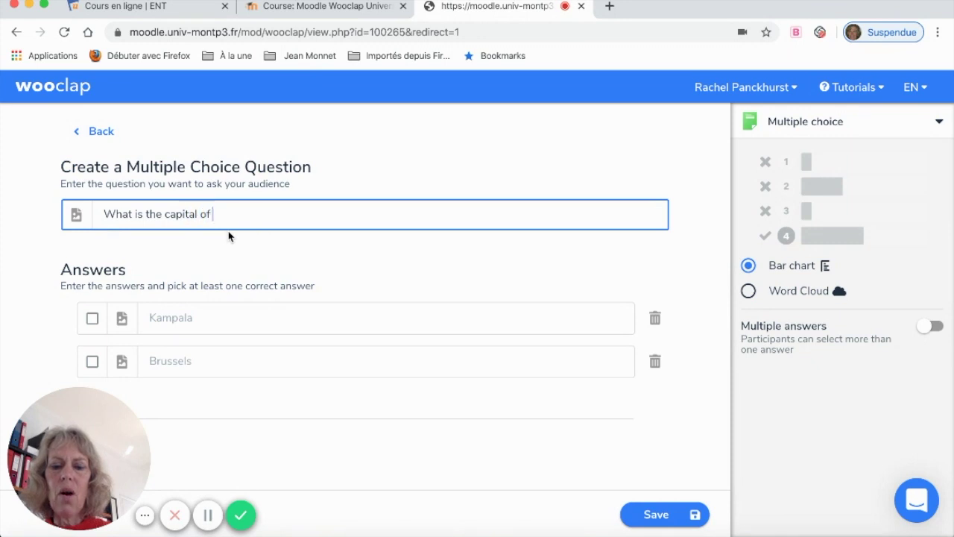
{"action": "type", "text": "New Zealand"}
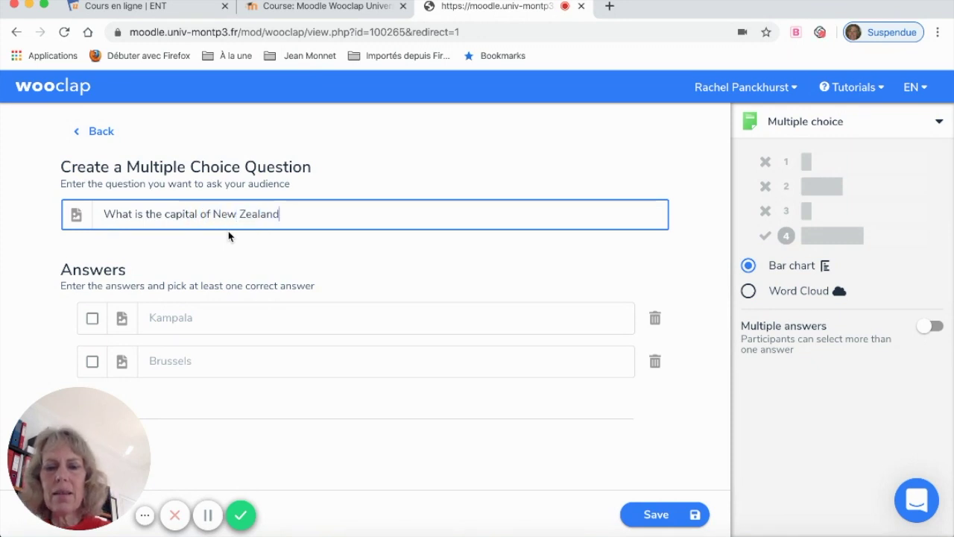
{"action": "type", "text": "?"}
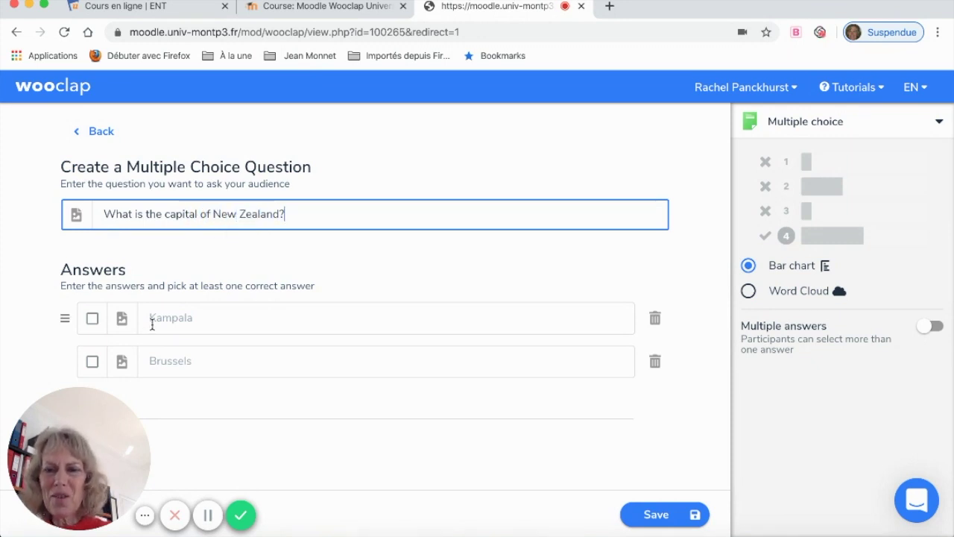
{"action": "left_click", "coordinate": [152, 320]}
{"action": "type", "text": "A"}
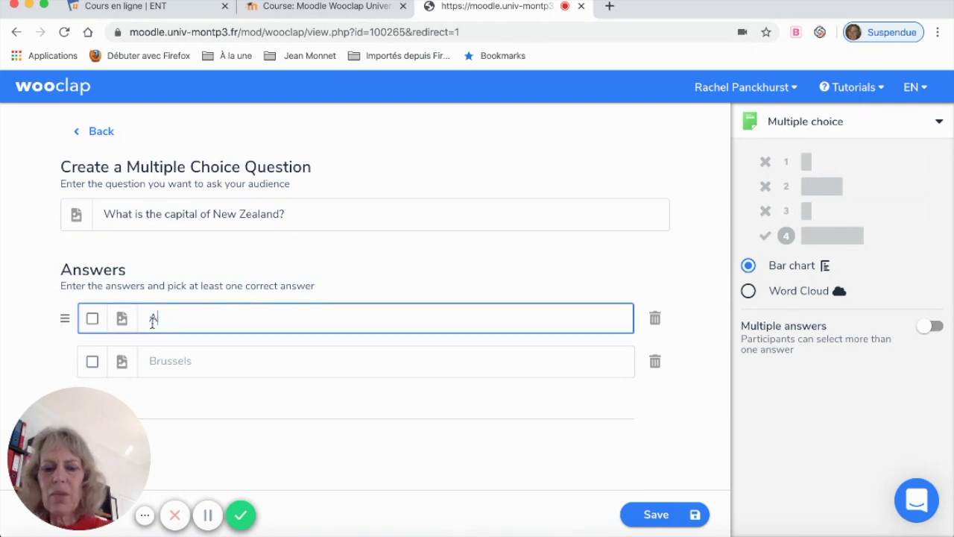
{"action": "type", "text": "uckland"}
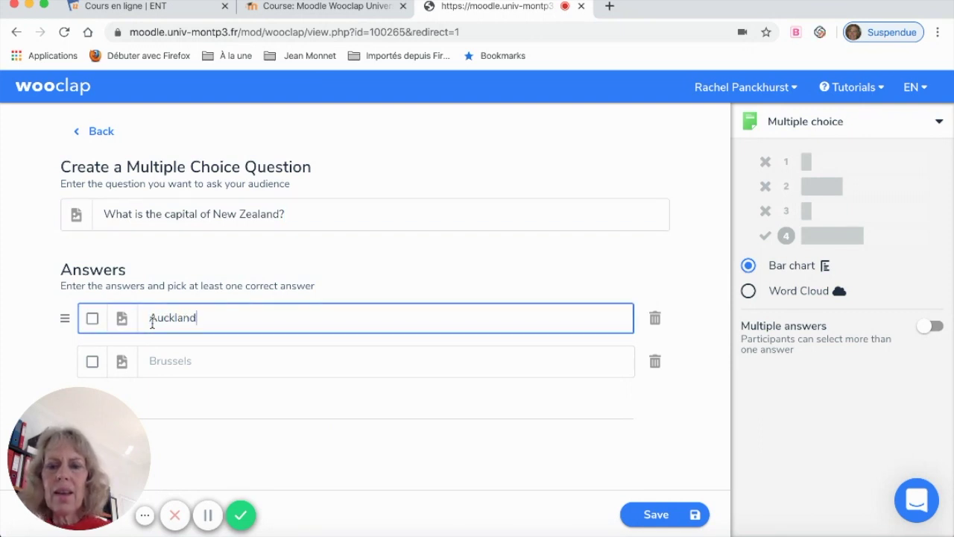
{"action": "left_click", "coordinate": [169, 361]}
{"action": "type", "text": "We"}
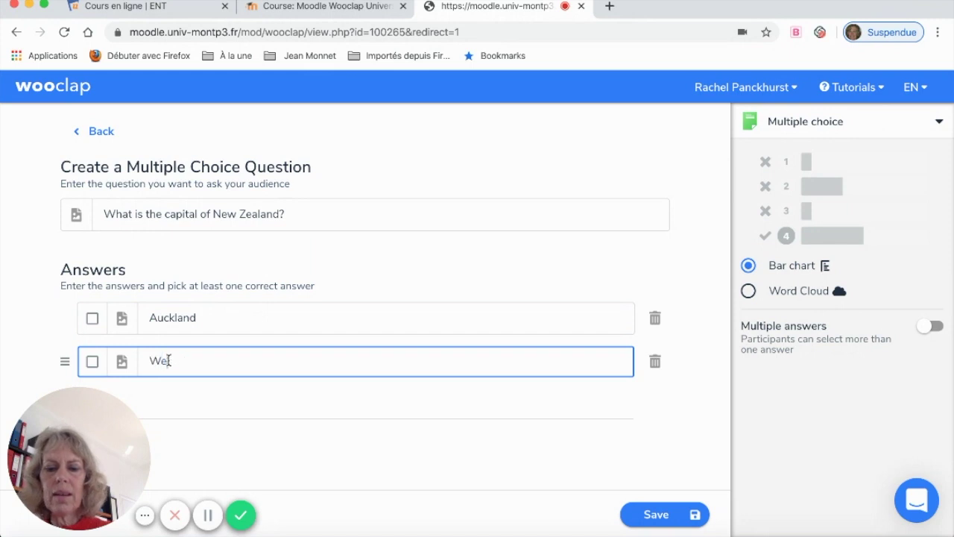
{"action": "type", "text": "llington"}
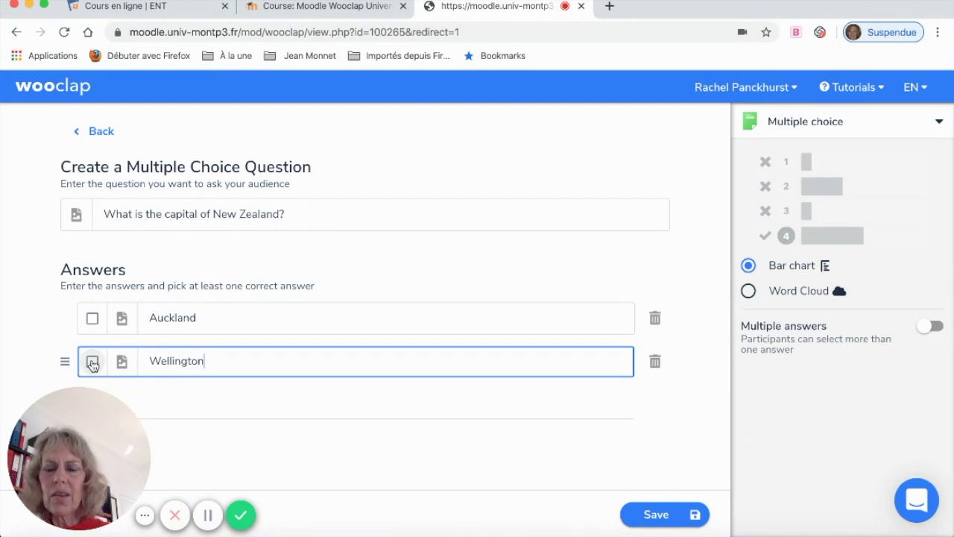
{"action": "left_click", "coordinate": [93, 362]}
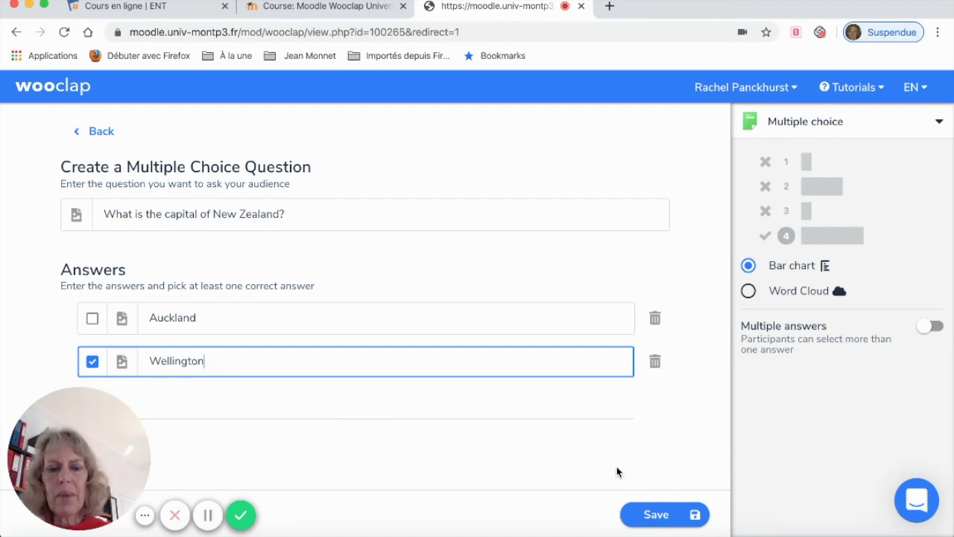
{"action": "left_click", "coordinate": [657, 515]}
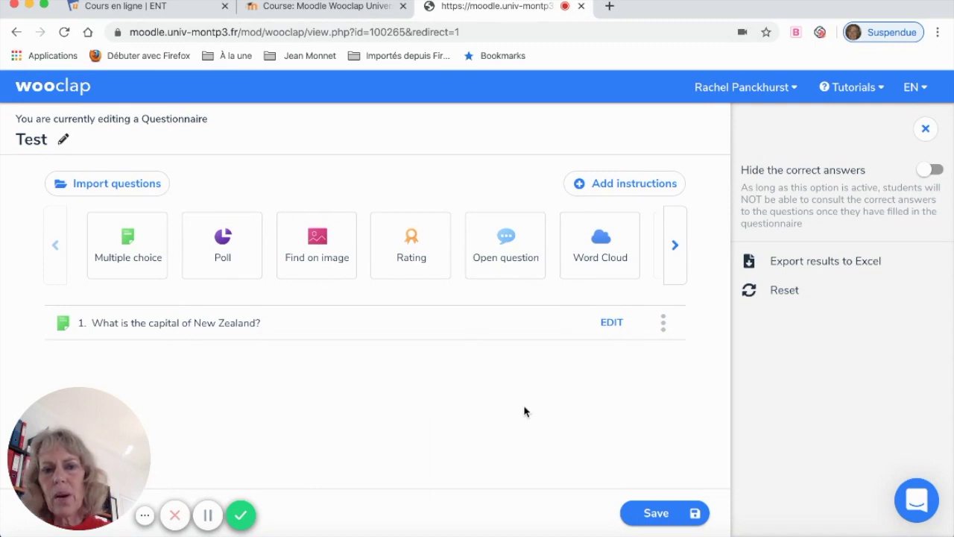
{"action": "left_click", "coordinate": [654, 515]}
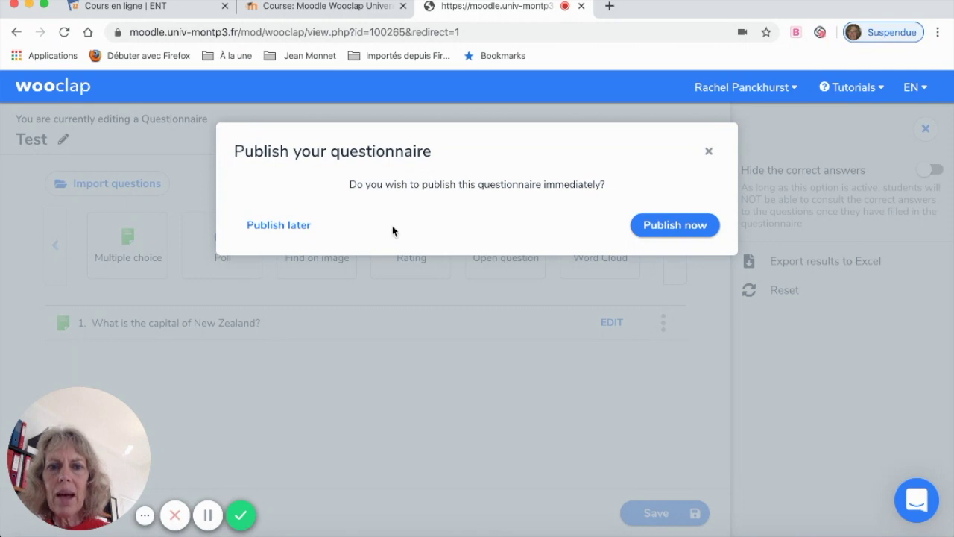
- Defer publishing, then toggle the Test questionnaire to published and go back to Moodle
{"action": "left_click", "coordinate": [278, 225]}
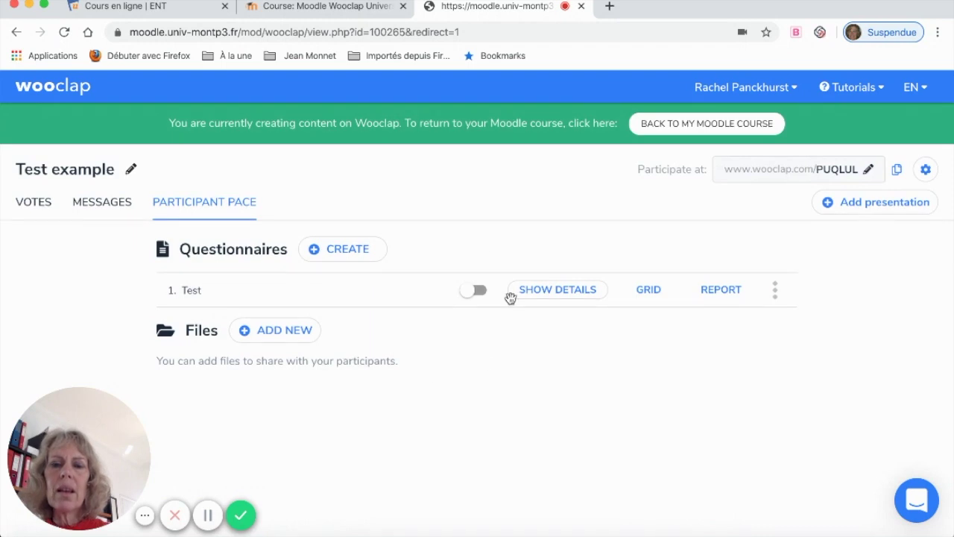
{"action": "left_click", "coordinate": [470, 293]}
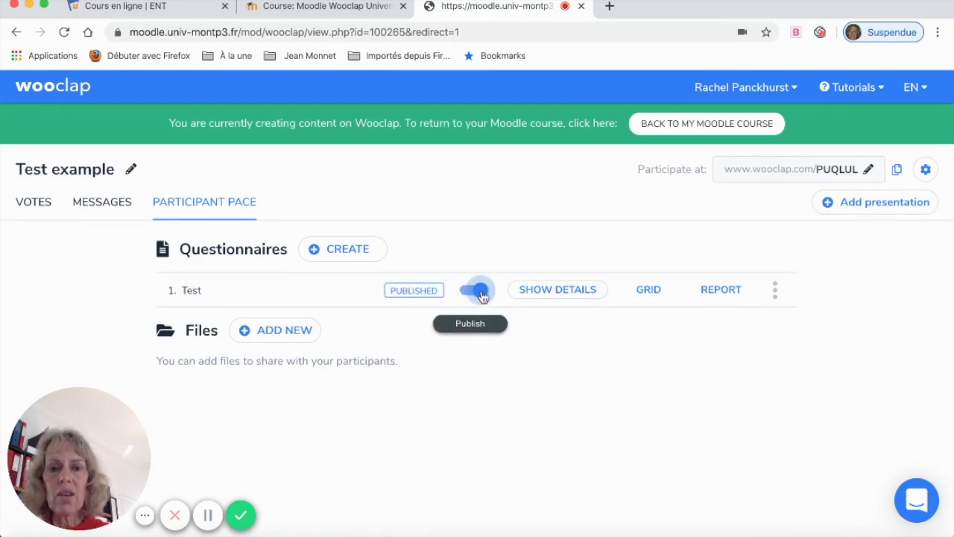
{"action": "left_click", "coordinate": [470, 295]}
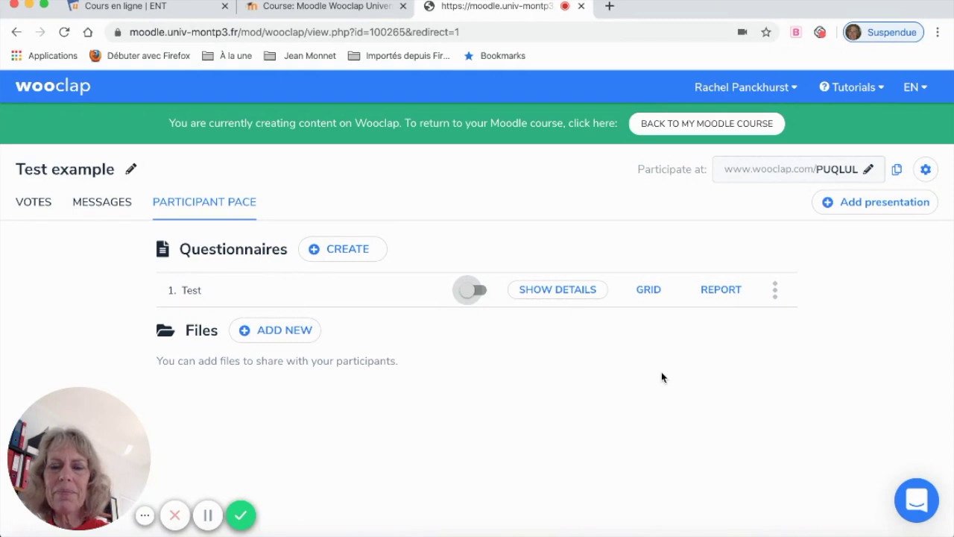
{"action": "left_click", "coordinate": [479, 292]}
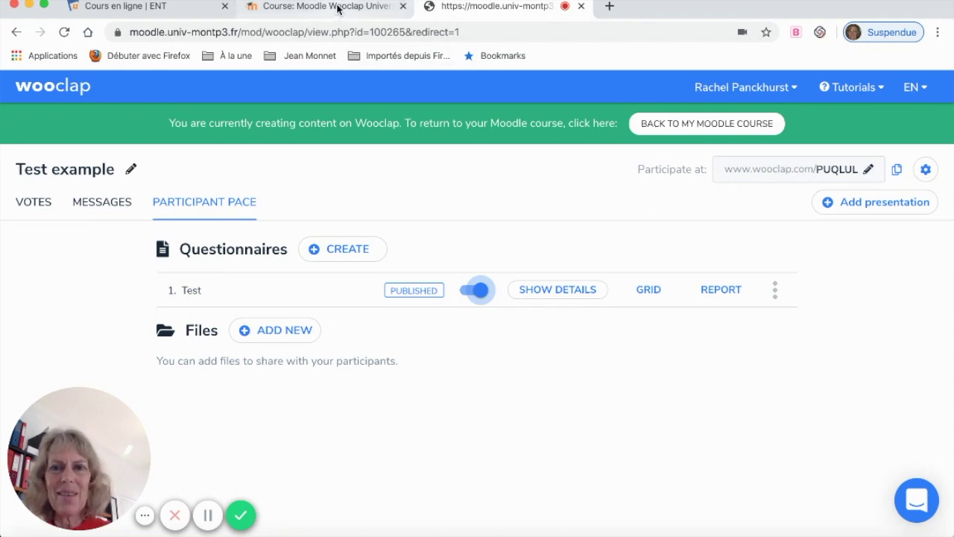
{"action": "left_click", "coordinate": [677, 123]}
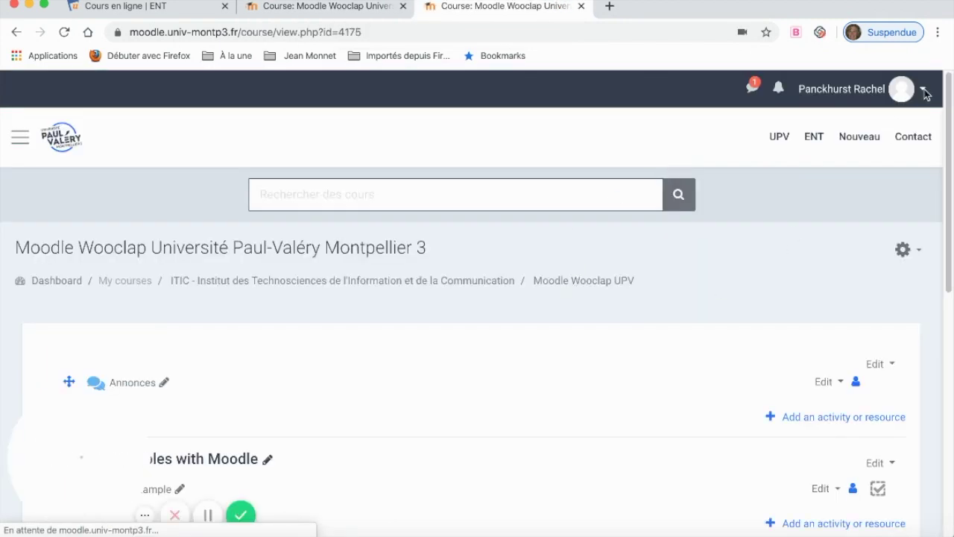
- Switch the Moodle course view to the Student role and scroll to Test example
{"action": "left_click", "coordinate": [924, 90]}
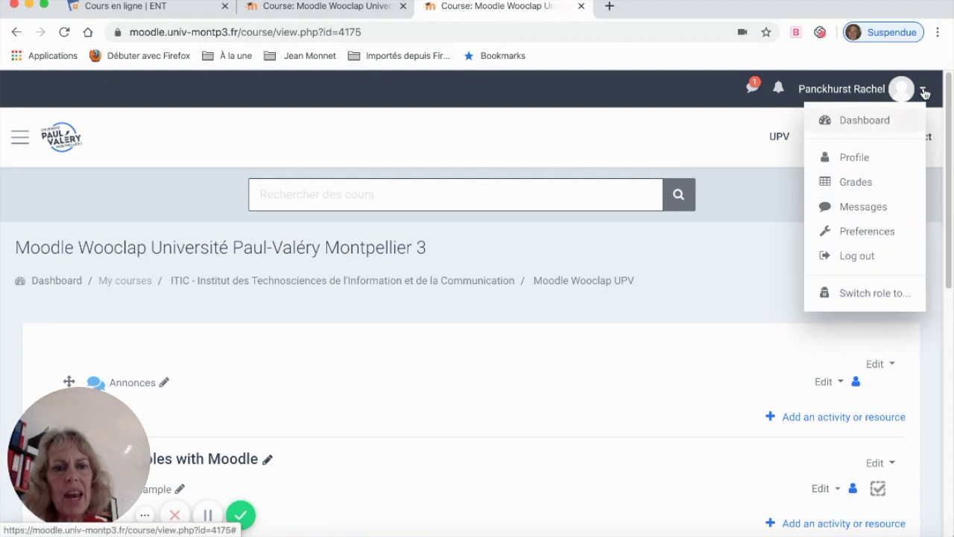
{"action": "left_click", "coordinate": [864, 295]}
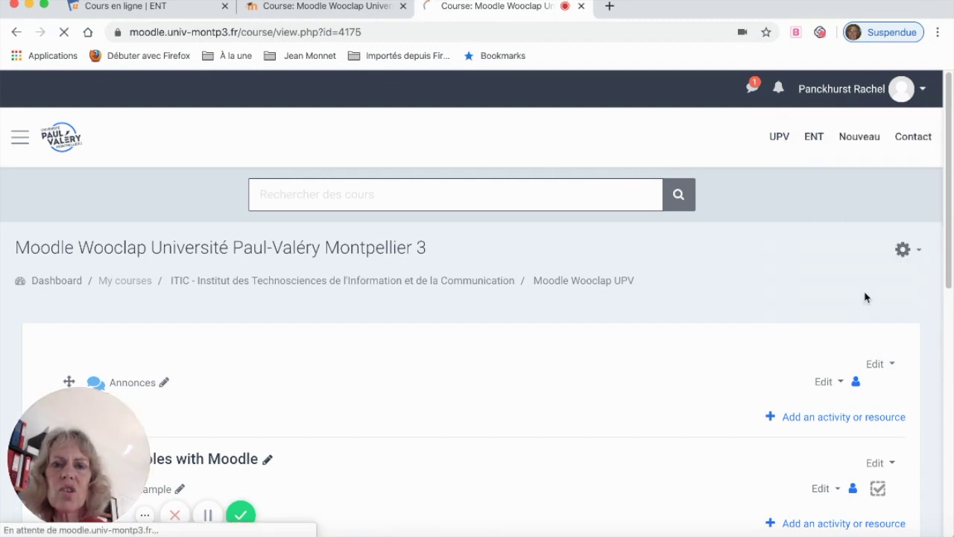
{"action": "scroll", "coordinate": [300, 438], "scroll_direction": "down", "scroll_amount": 3}
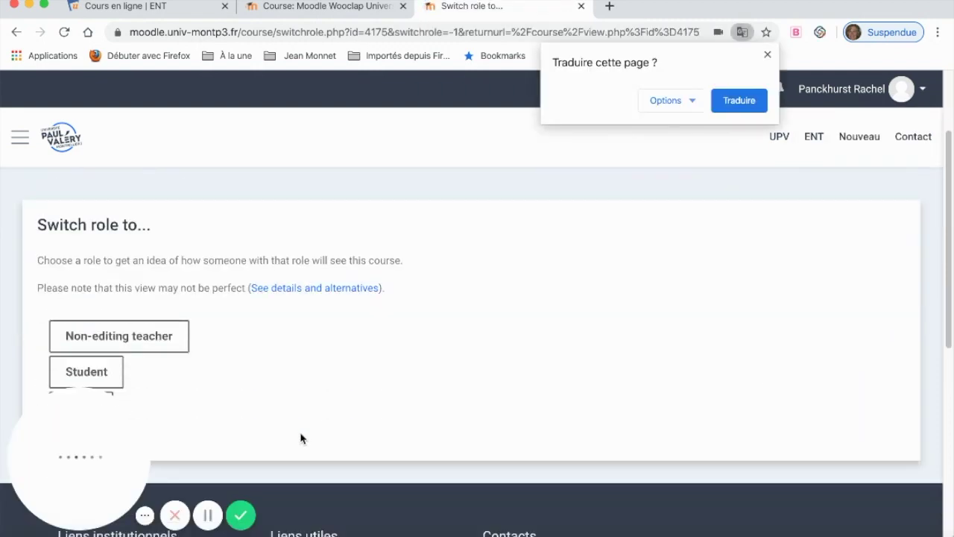
{"action": "scroll", "coordinate": [301, 438], "scroll_direction": "down", "scroll_amount": 3}
{"action": "left_click", "coordinate": [86, 265]}
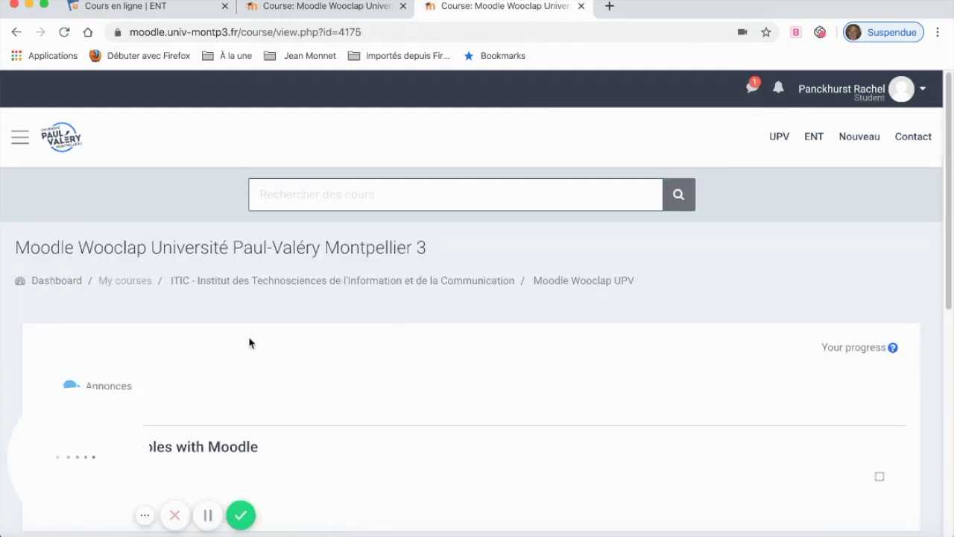
{"action": "scroll", "coordinate": [394, 328], "scroll_direction": "down", "scroll_amount": 3}
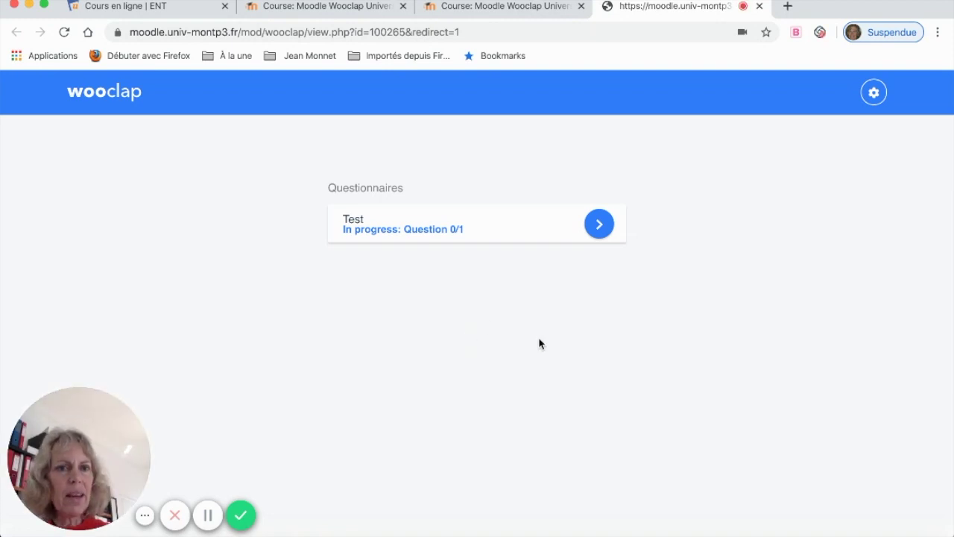
- Answer the Test questionnaire with Wellington, submit, and return to the questionnaire list
{"action": "left_click", "coordinate": [599, 225]}
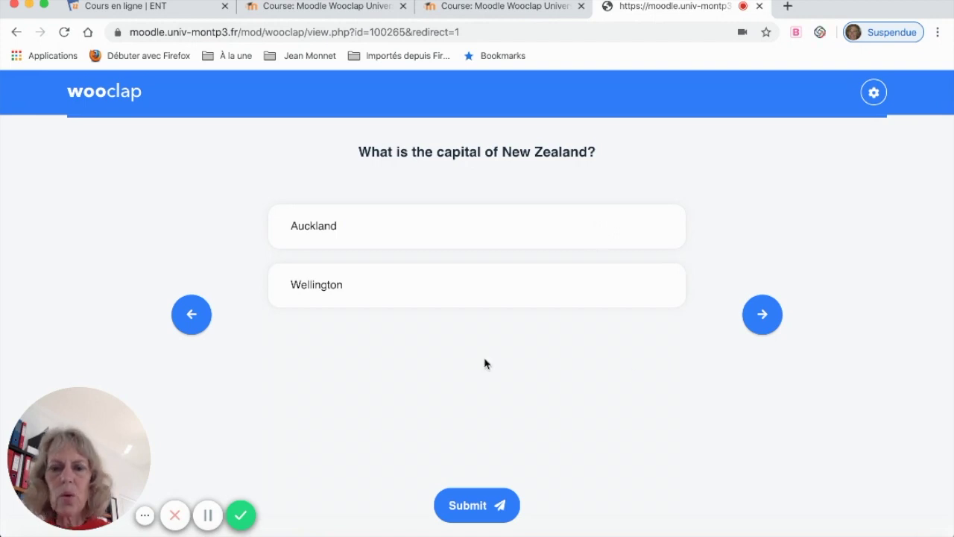
{"action": "left_click", "coordinate": [318, 290]}
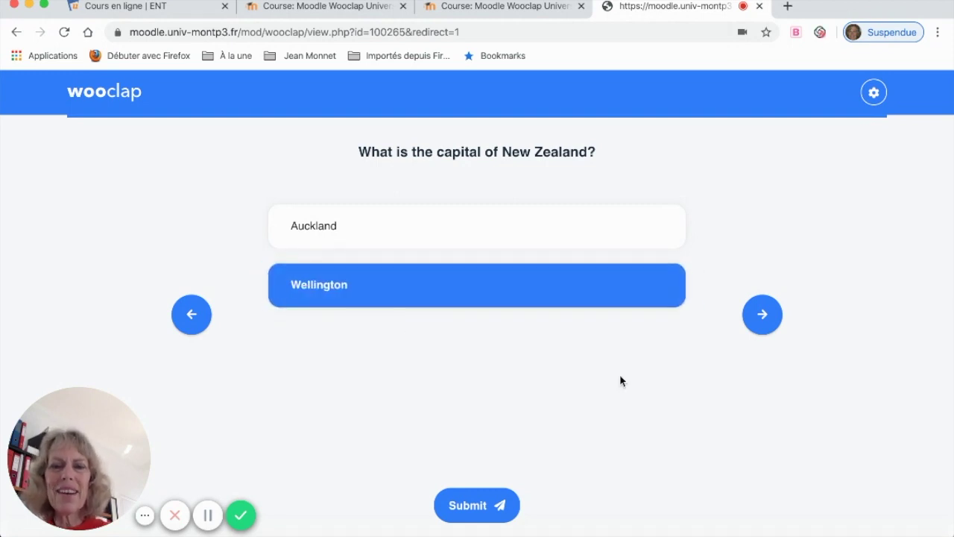
{"action": "left_click", "coordinate": [471, 510]}
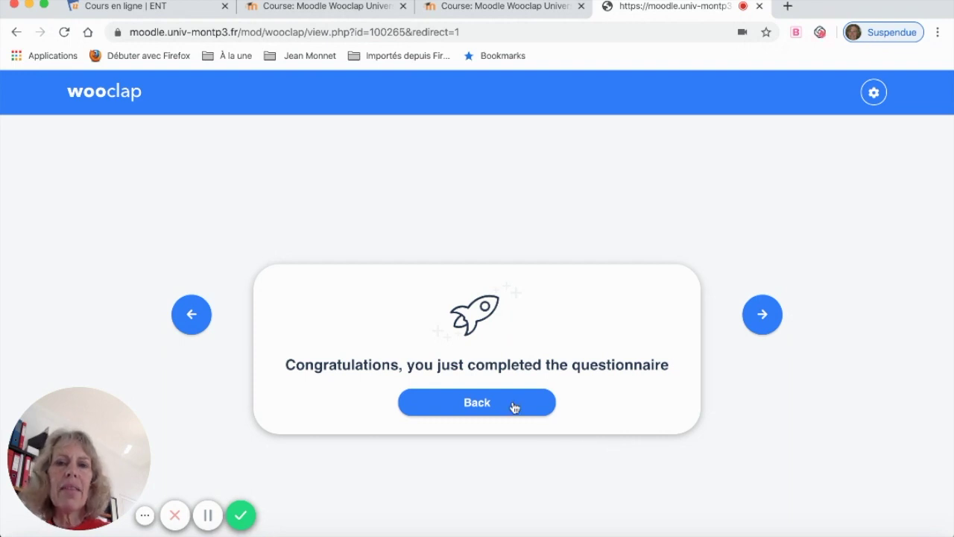
{"action": "left_click", "coordinate": [483, 405]}
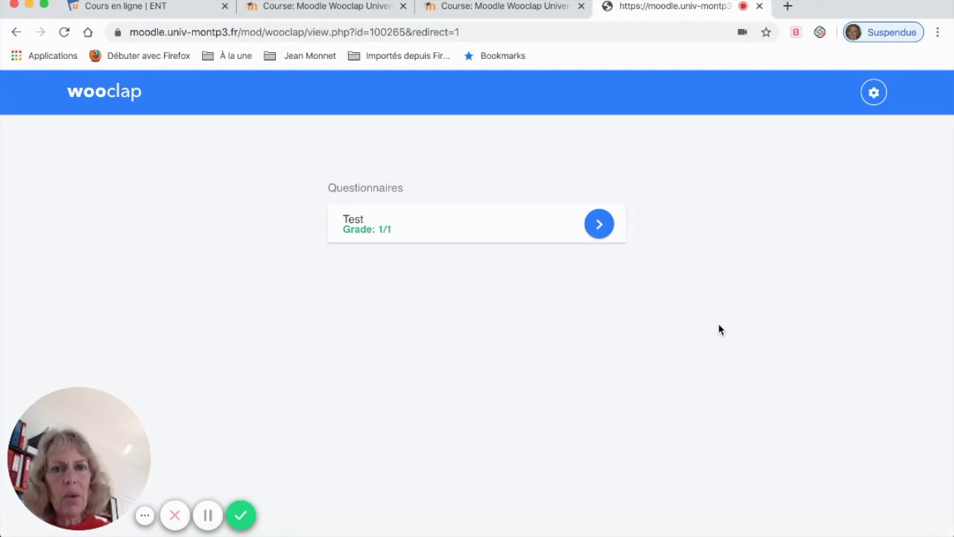
- On the Moodle tab, return to the normal teacher role and scroll to Test example
{"action": "left_click", "coordinate": [519, 9]}
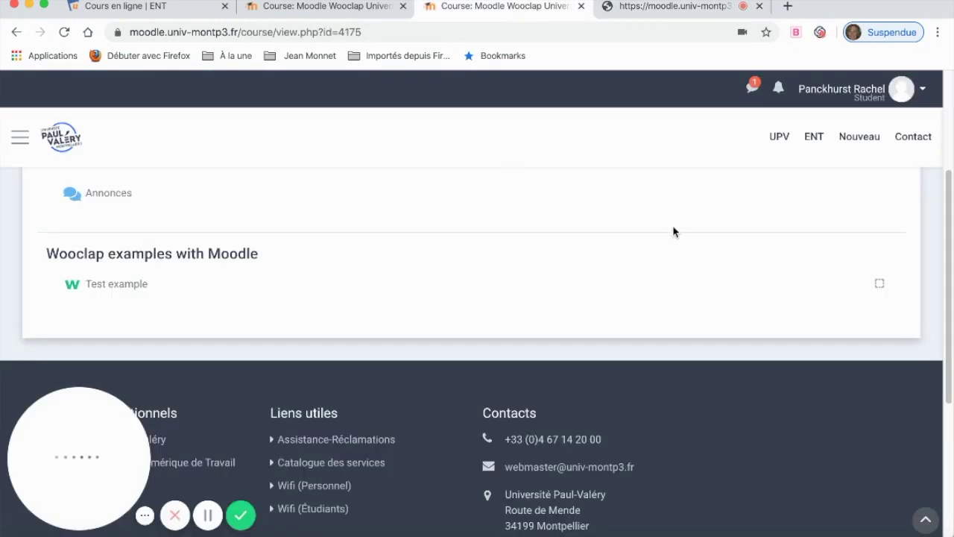
{"action": "left_click", "coordinate": [923, 90]}
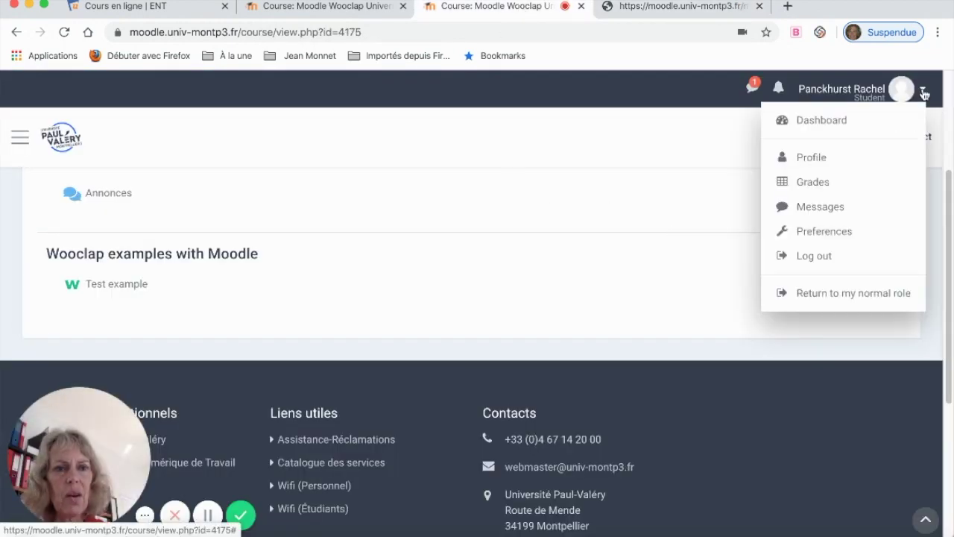
{"action": "left_click", "coordinate": [833, 293]}
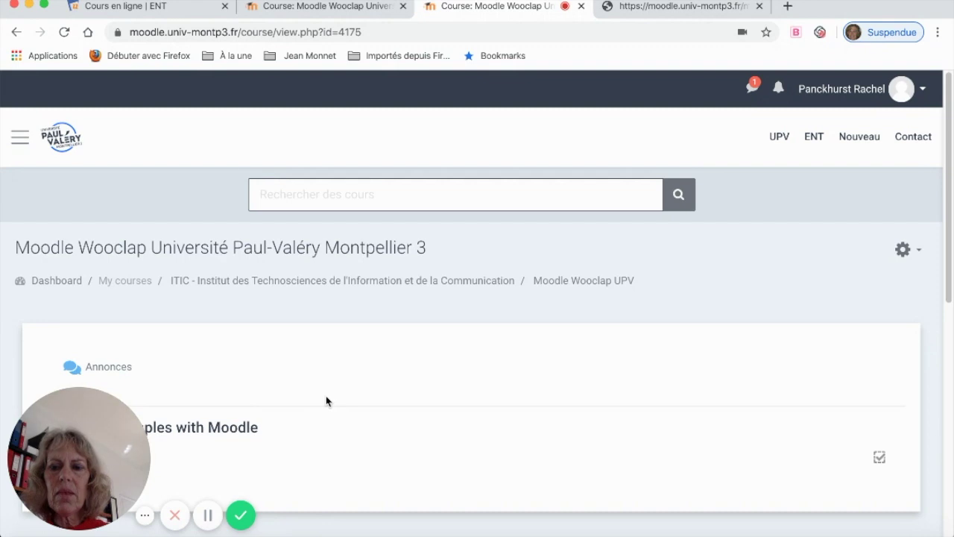
{"action": "scroll", "coordinate": [326, 399], "scroll_direction": "down", "scroll_amount": 3}
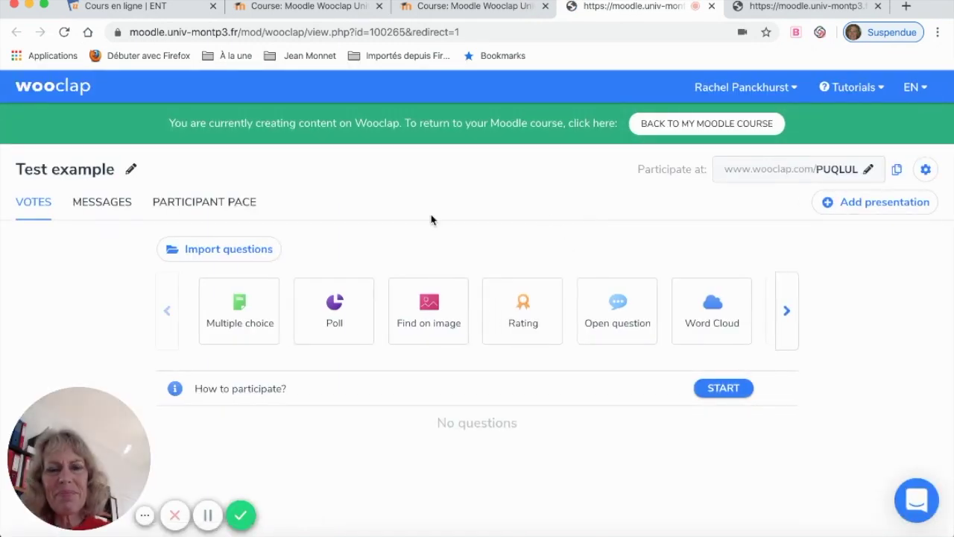
- Open the Test questionnaire's results grid from Participant pace: one participant, Wellington, 1/1
{"action": "left_click", "coordinate": [180, 205]}
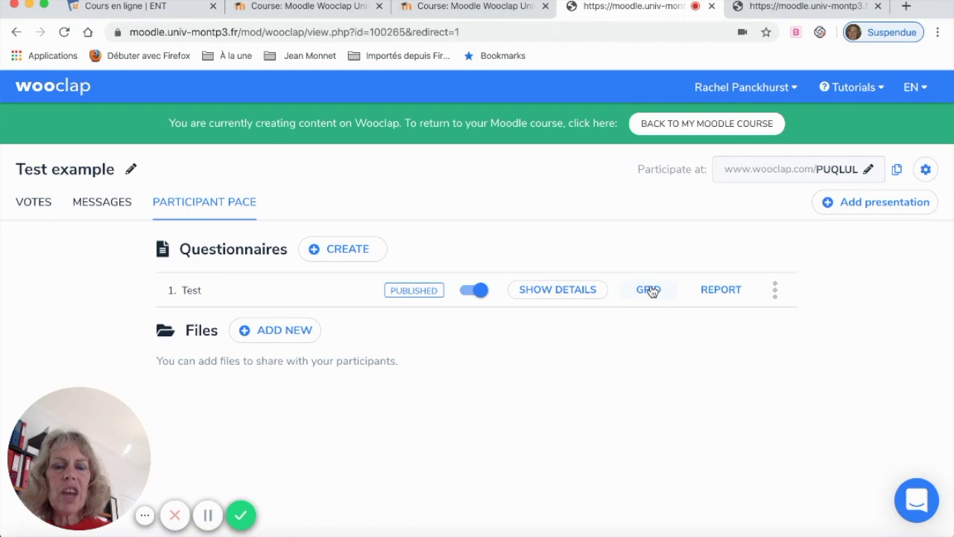
{"action": "left_click", "coordinate": [589, 296]}
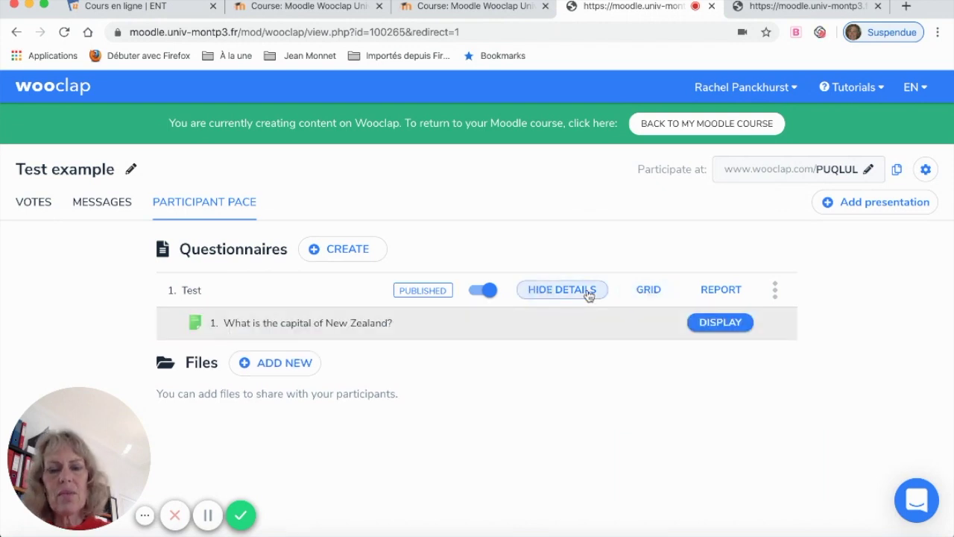
{"action": "left_click", "coordinate": [588, 296]}
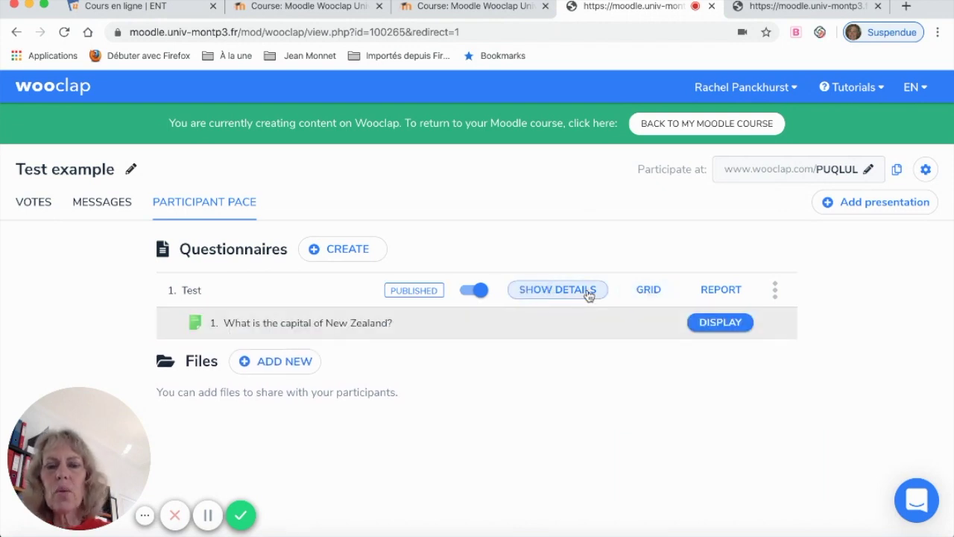
{"action": "left_click", "coordinate": [648, 291]}
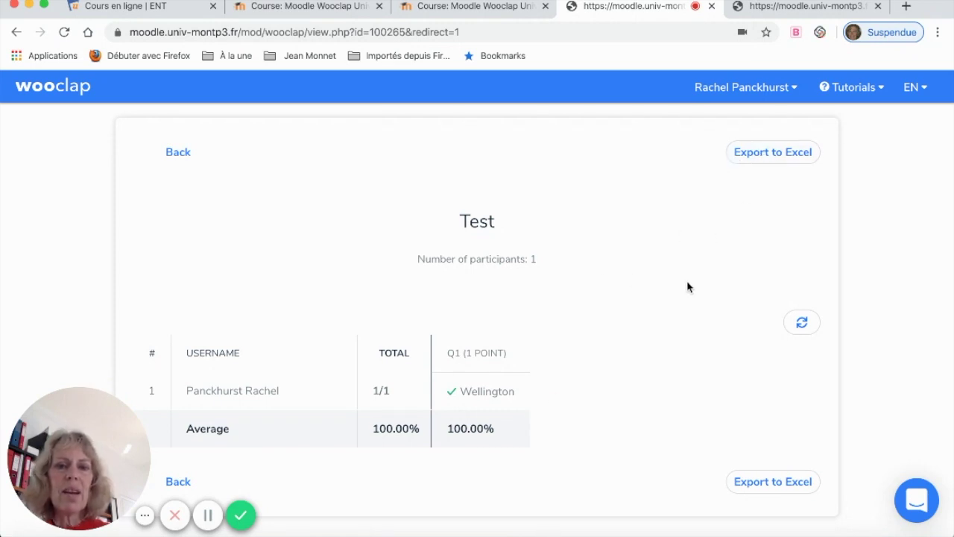
- Check the Test report showing Wellington at 100% with one vote, then return to the questionnaires
{"action": "left_click", "coordinate": [178, 152]}
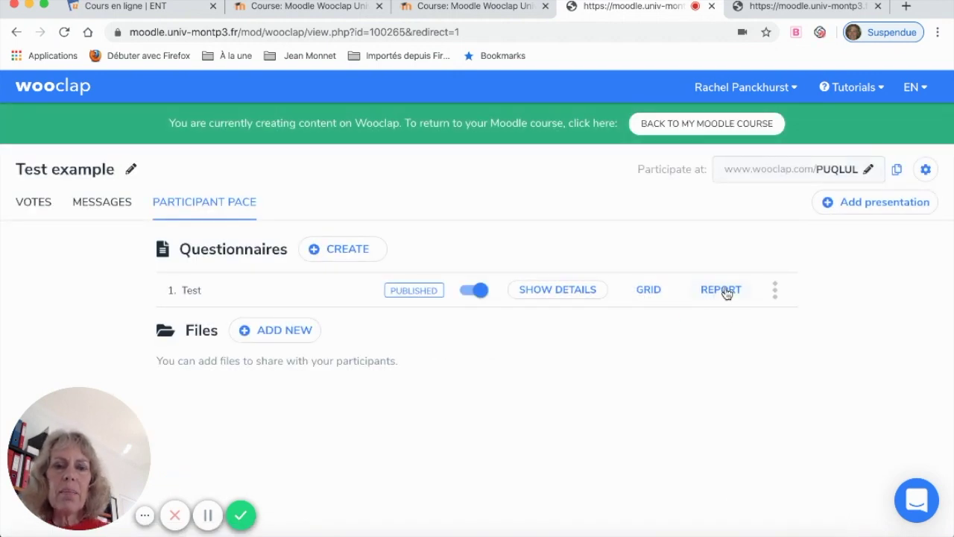
{"action": "left_click", "coordinate": [721, 290]}
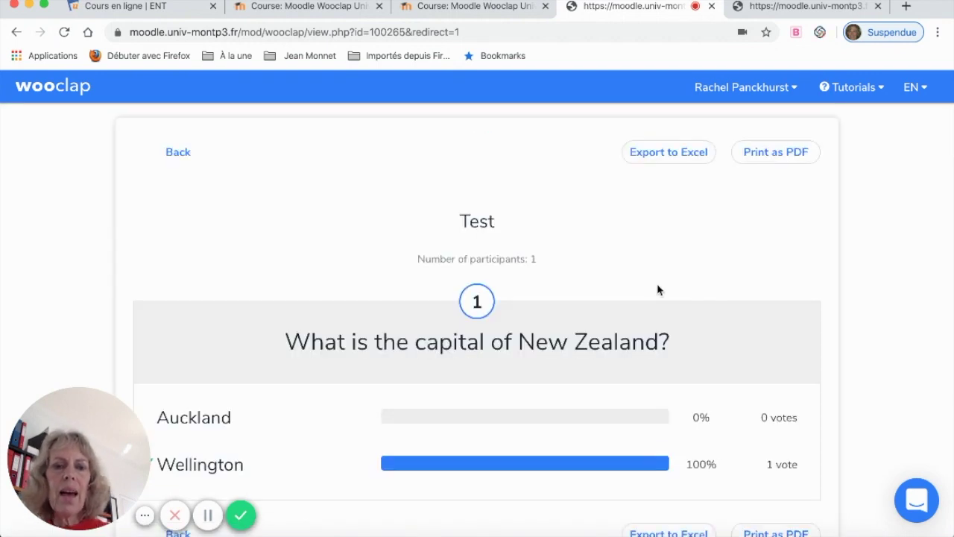
{"action": "scroll", "coordinate": [658, 290], "scroll_direction": "down", "scroll_amount": 1}
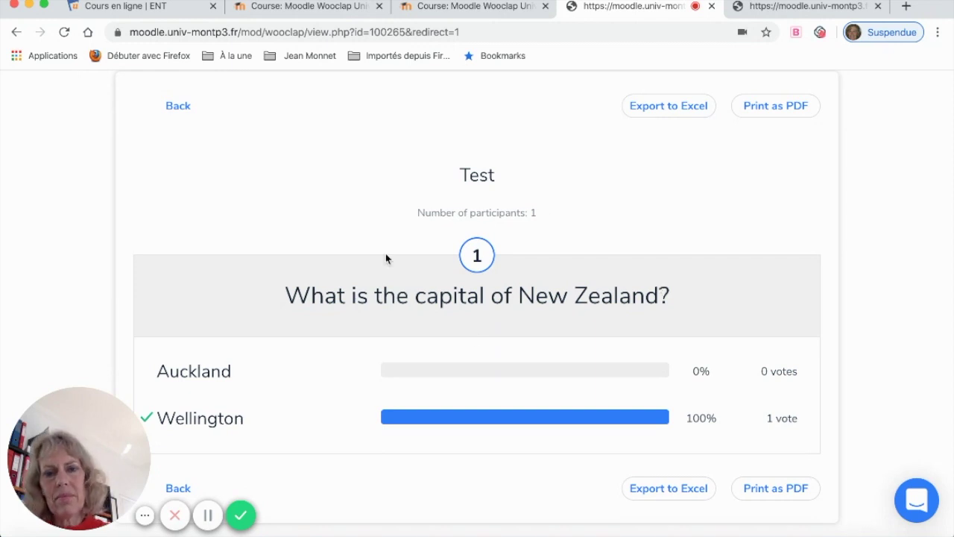
{"action": "left_click", "coordinate": [170, 109]}
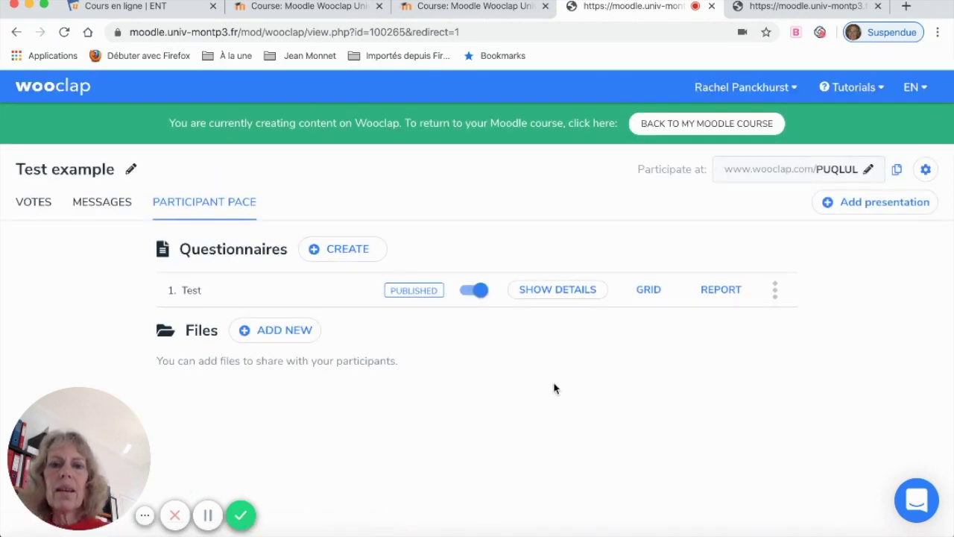